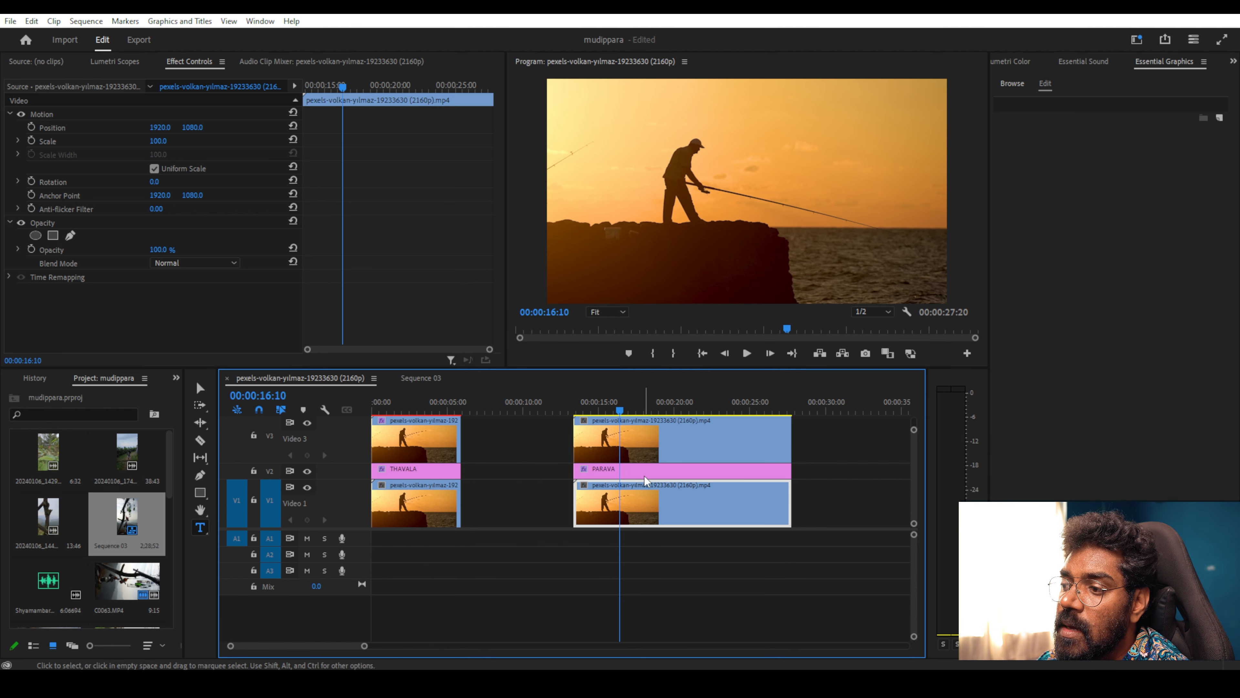
Step: At 00:00:18:00, toggle the visibility of the Video 3 and PARAVA text tracks and preview the fisherman footage full screen
{"action": "left_click", "coordinate": [658, 442]}
{"action": "mouse_move", "coordinate": [622, 403]}
{"action": "left_mouse_down"}
{"action": "mouse_move", "coordinate": [674, 405]}
{"action": "mouse_move", "coordinate": [645, 404]}
{"action": "left_mouse_up"}
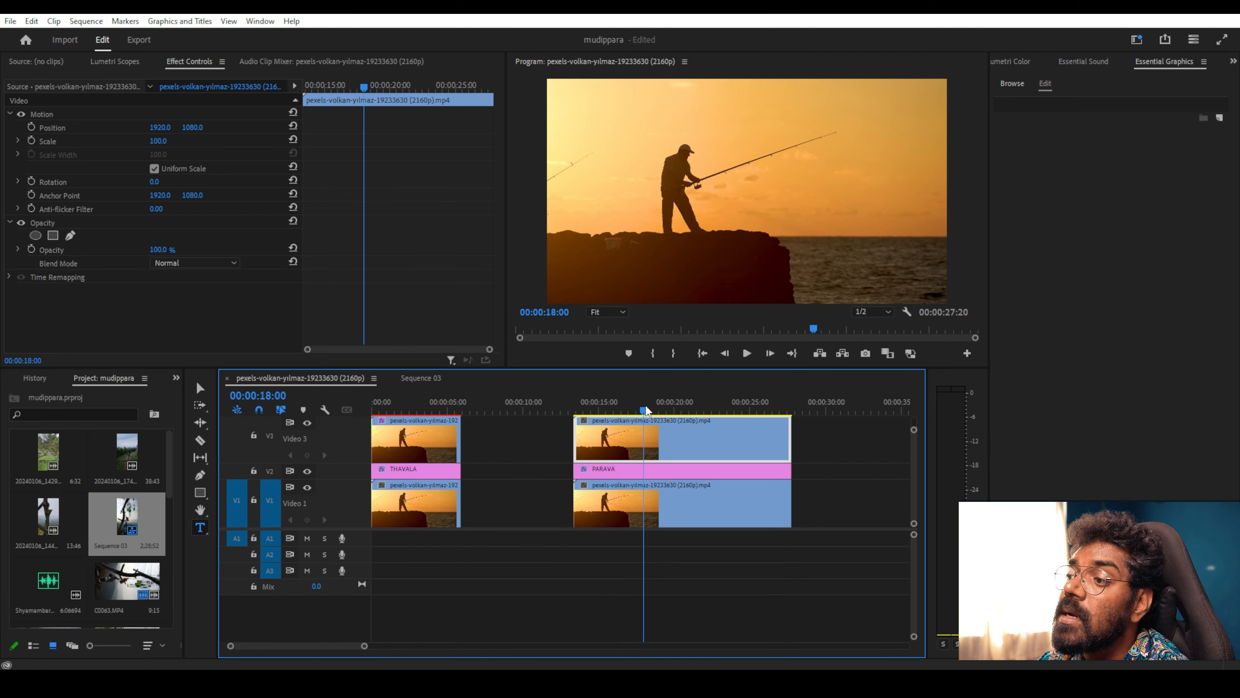
{"action": "left_click", "coordinate": [307, 422]}
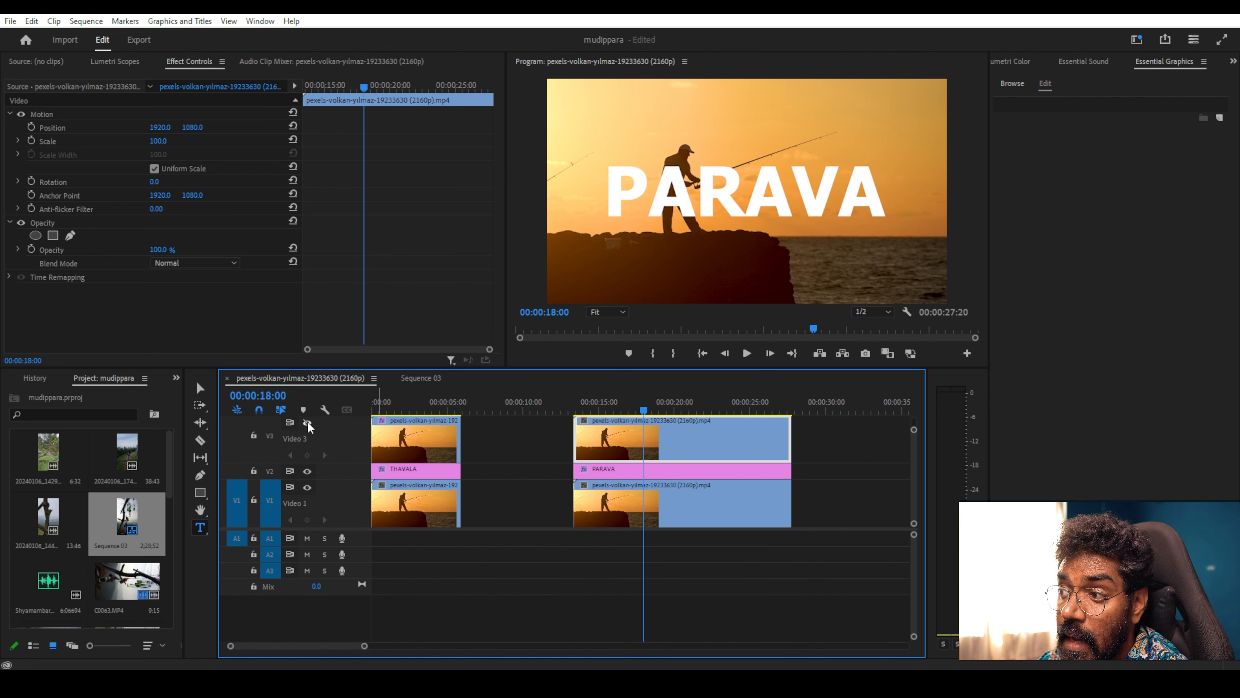
{"action": "left_click", "coordinate": [307, 471]}
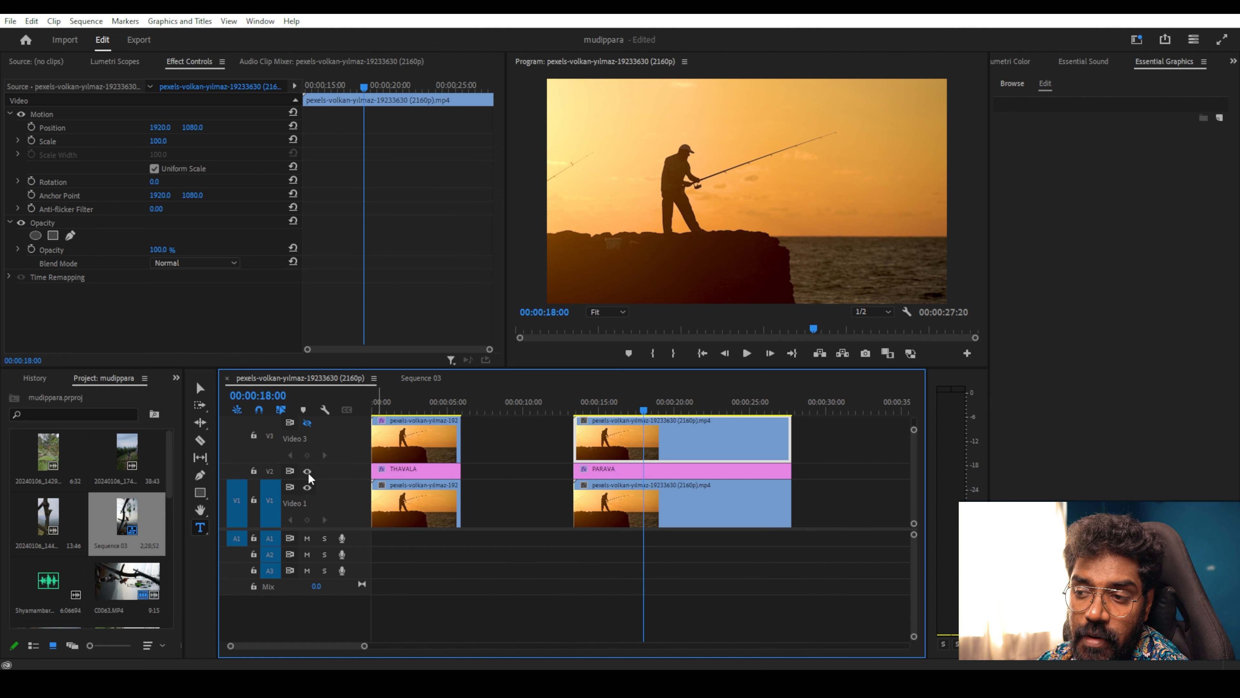
{"action": "left_click", "coordinate": [717, 576]}
{"action": "left_click", "coordinate": [723, 446]}
{"action": "key", "text": "ctrl+grave"}
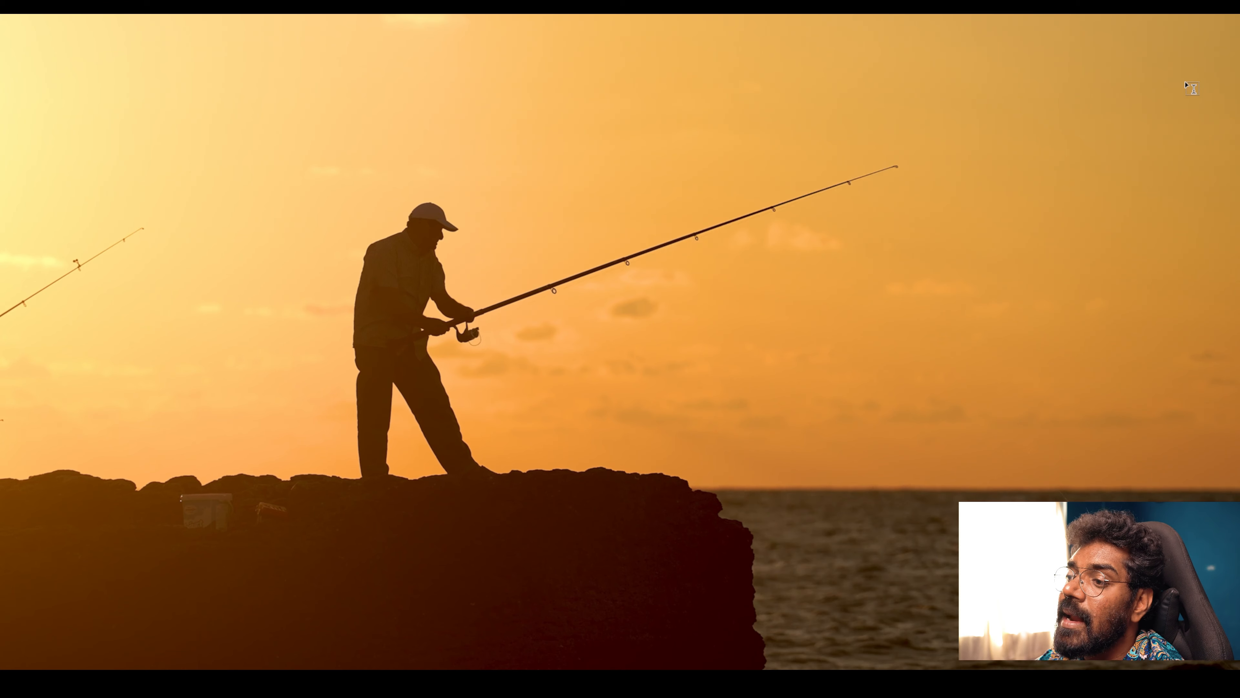
{"action": "key", "text": "Escape"}
Step: Hide the PARAVA text track and the Video 1 track, and select the fisherman clip on Video 3
{"action": "left_click", "coordinate": [617, 477]}
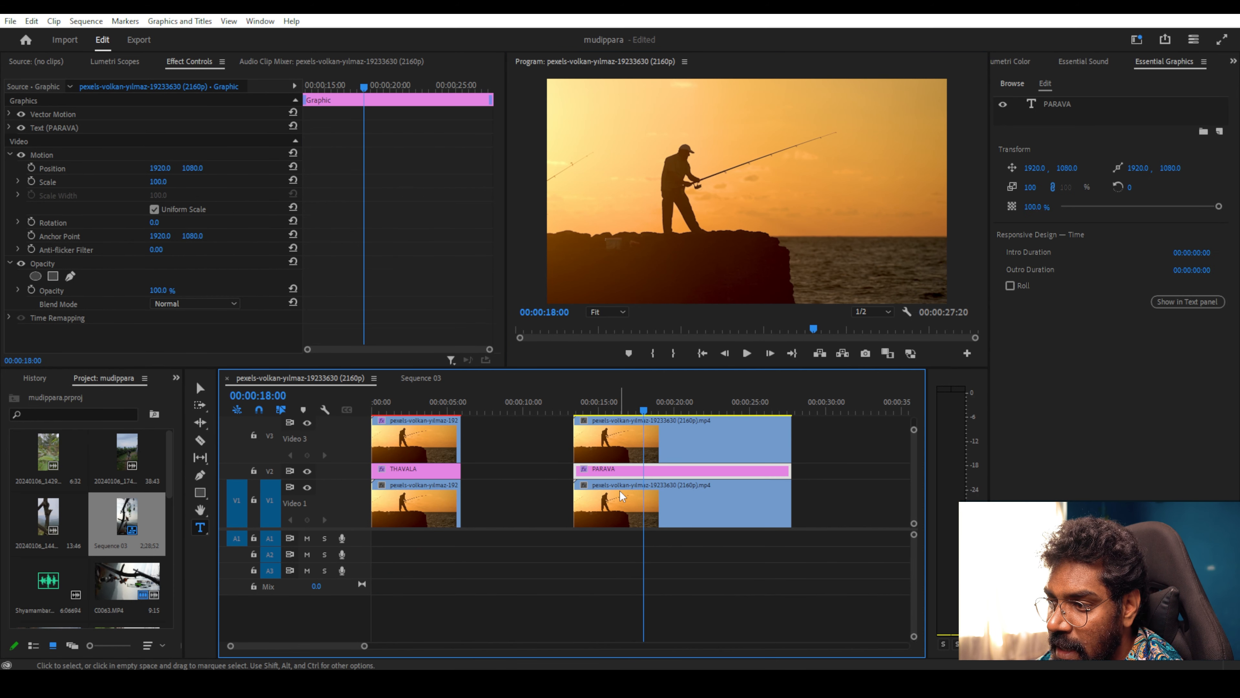
{"action": "left_click", "coordinate": [308, 471]}
{"action": "left_click", "coordinate": [307, 487]}
{"action": "left_click", "coordinate": [661, 450]}
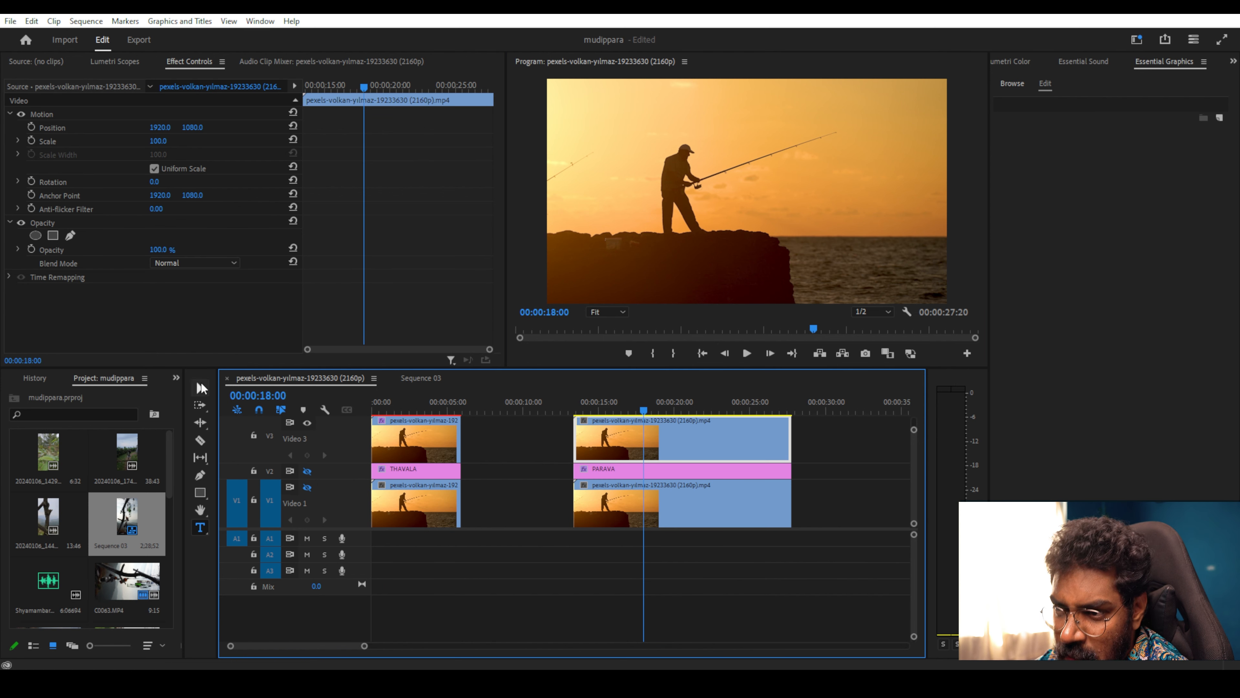
Step: Find the Color Key effect and apply it to the fisherman clip on Video 3
{"action": "left_click", "coordinate": [176, 378]}
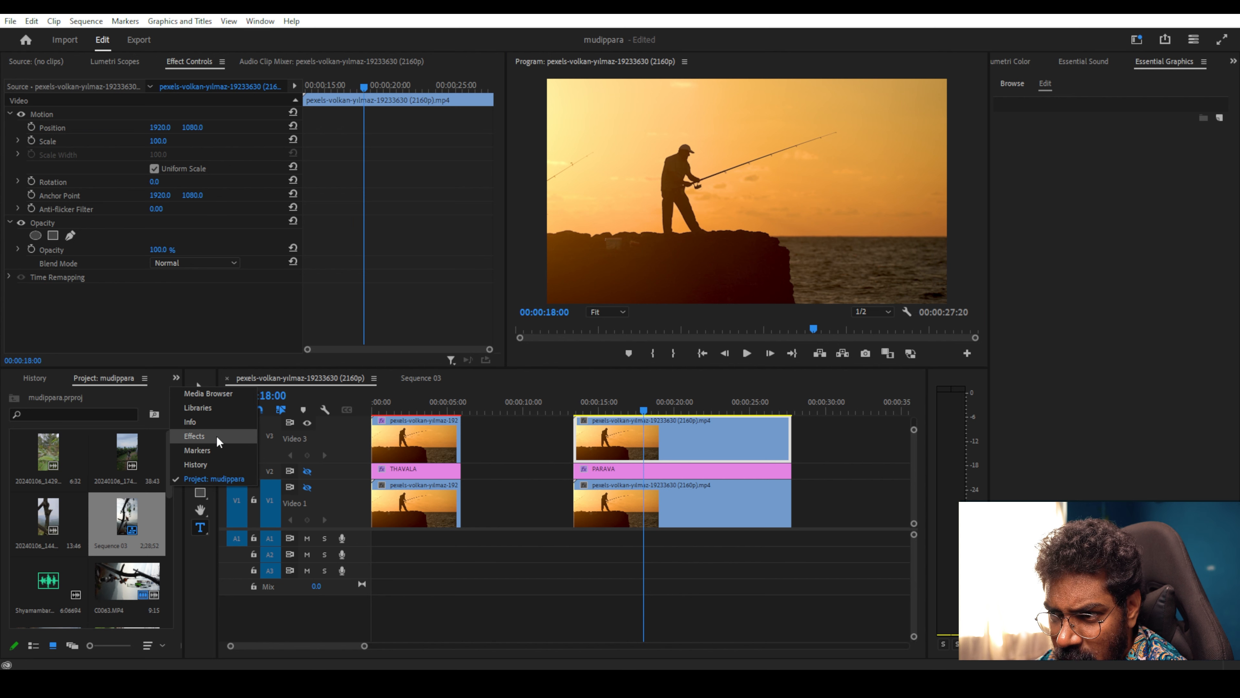
{"action": "left_click", "coordinate": [197, 436]}
{"action": "left_click", "coordinate": [48, 394]}
{"action": "type", "text": "color"}
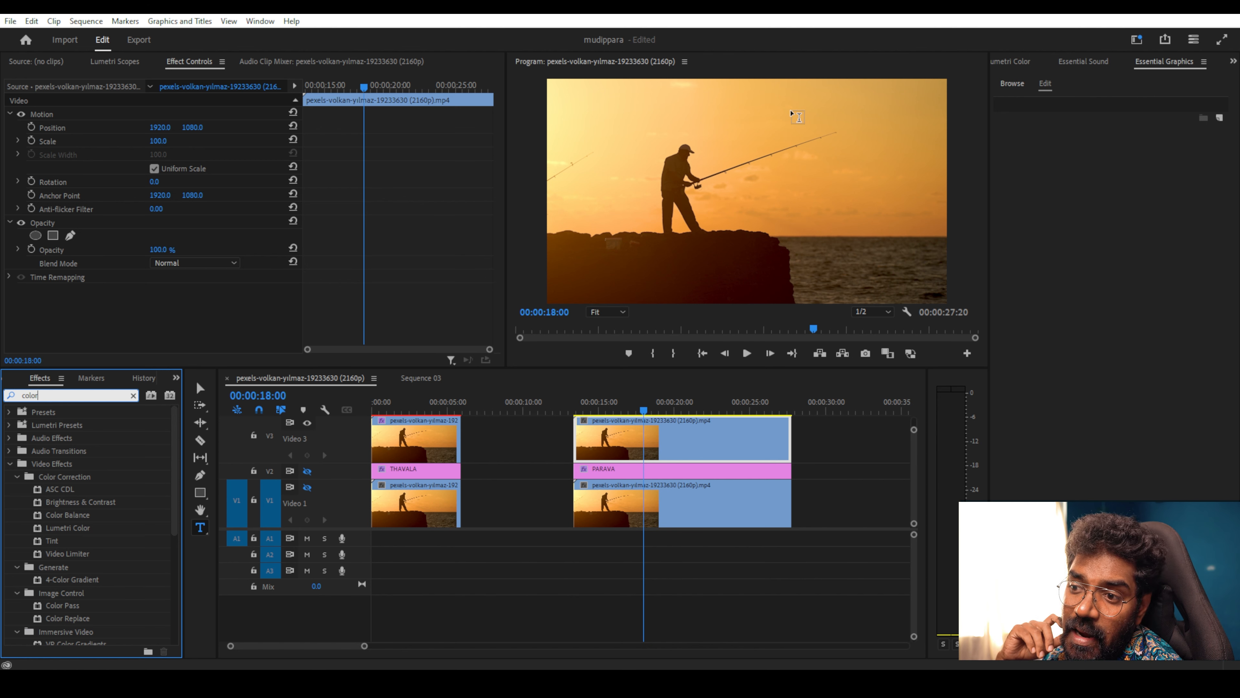
{"action": "type", "text": "key"}
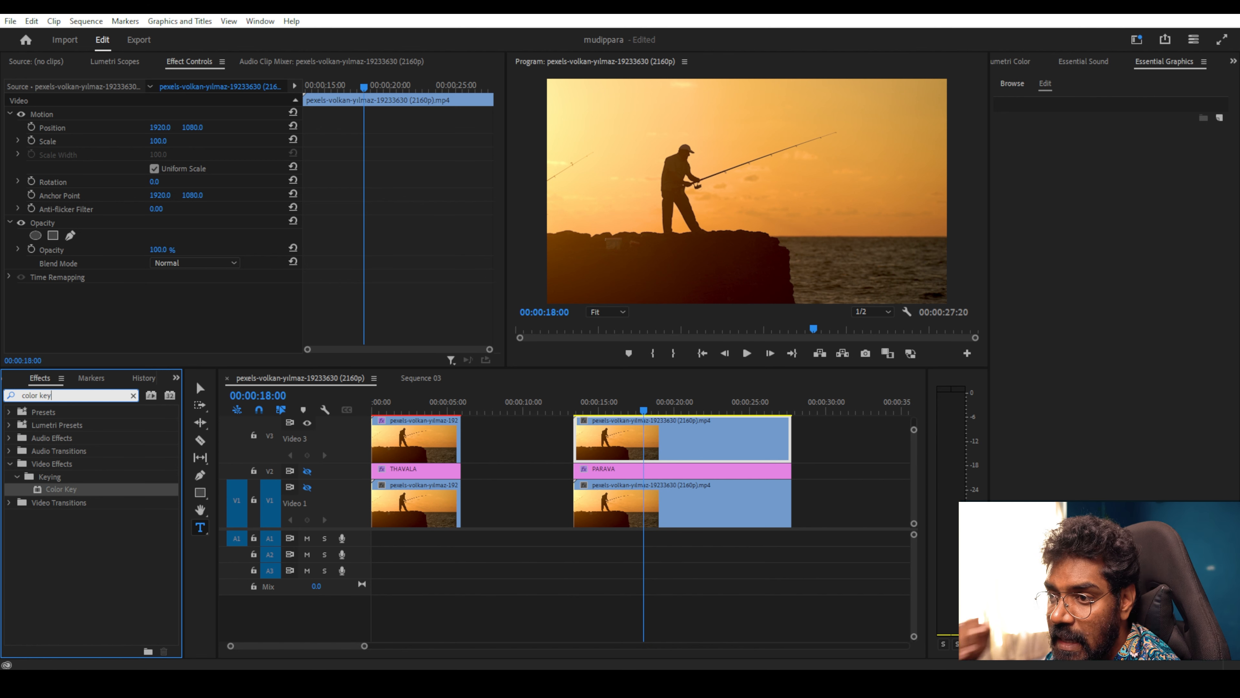
{"action": "left_click", "coordinate": [57, 478]}
{"action": "left_click", "coordinate": [65, 488]}
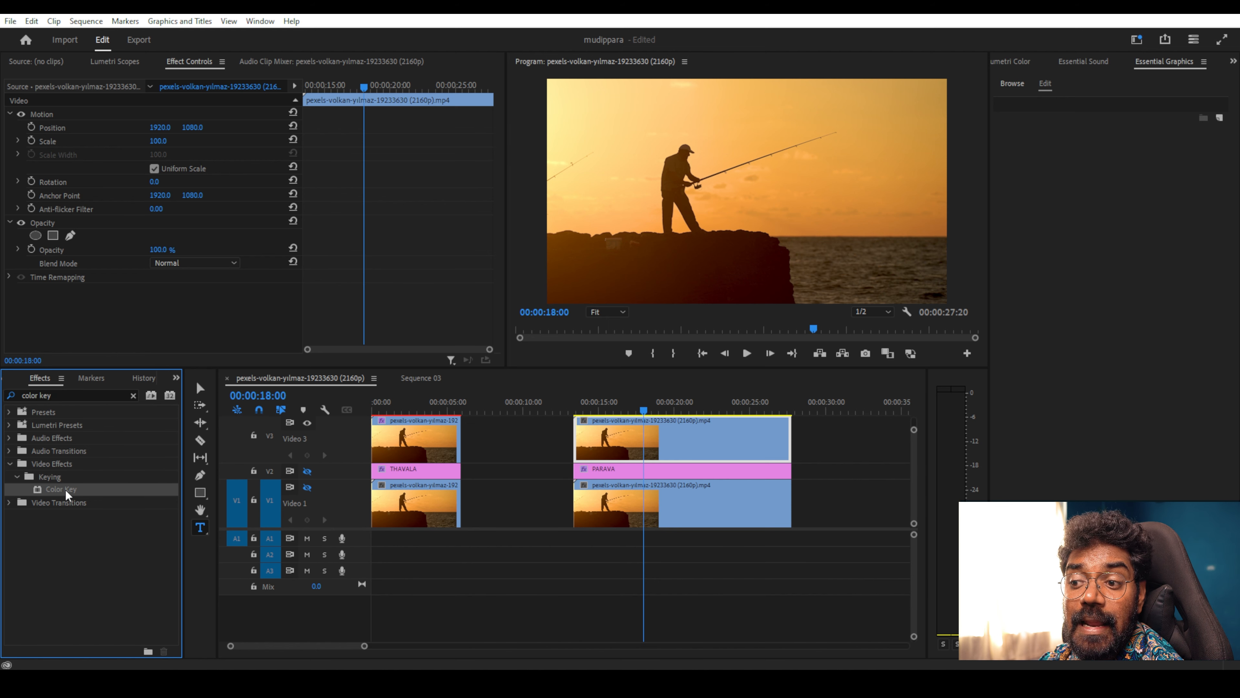
{"action": "left_click_drag", "start_coordinate": [55, 488], "coordinate": [682, 431]}
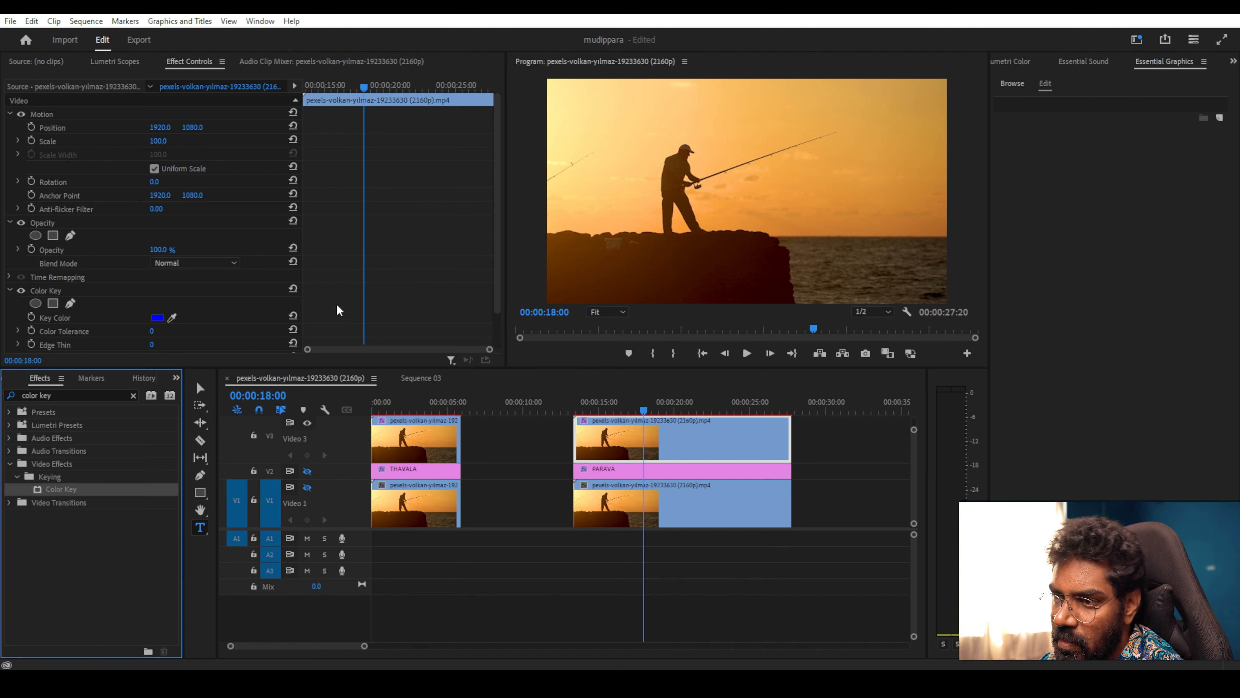
Step: Set the Color Key's key color by sampling the orange sky just beside the fisherman
{"action": "left_click", "coordinate": [499, 219]}
{"action": "scroll", "coordinate": [498, 216], "scroll_direction": "down", "scroll_amount": 1}
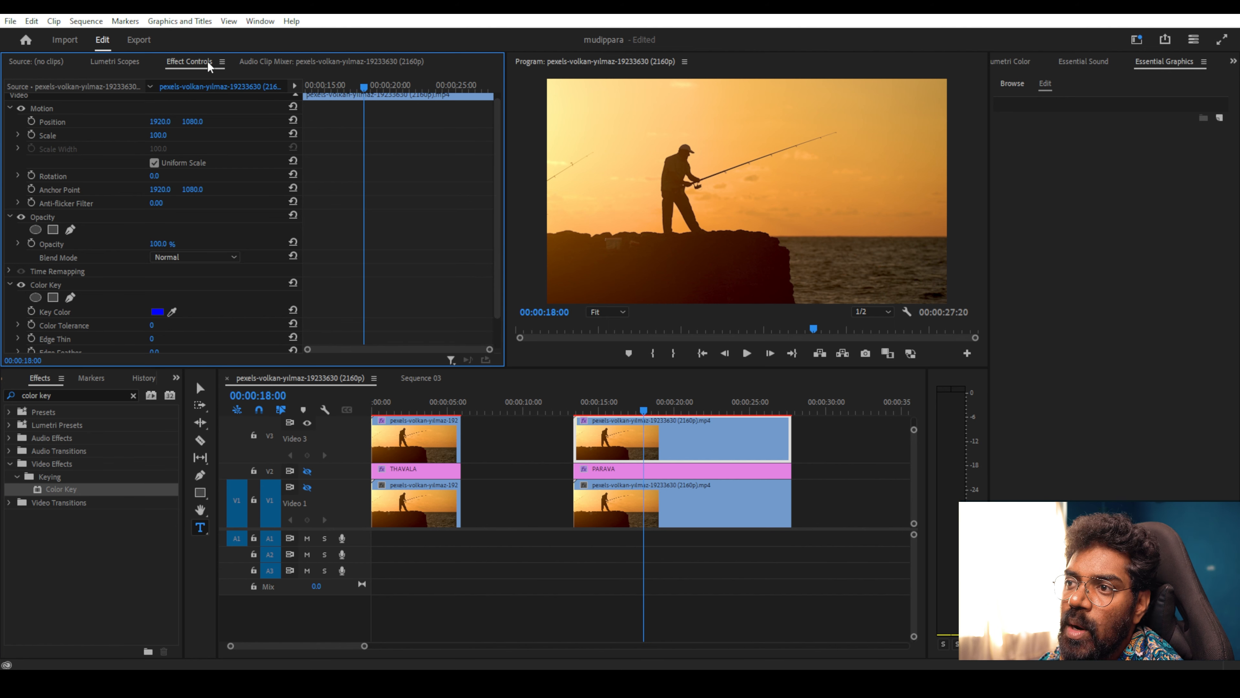
{"action": "left_click_drag", "start_coordinate": [498, 162], "coordinate": [499, 182]}
{"action": "left_click", "coordinate": [625, 444]}
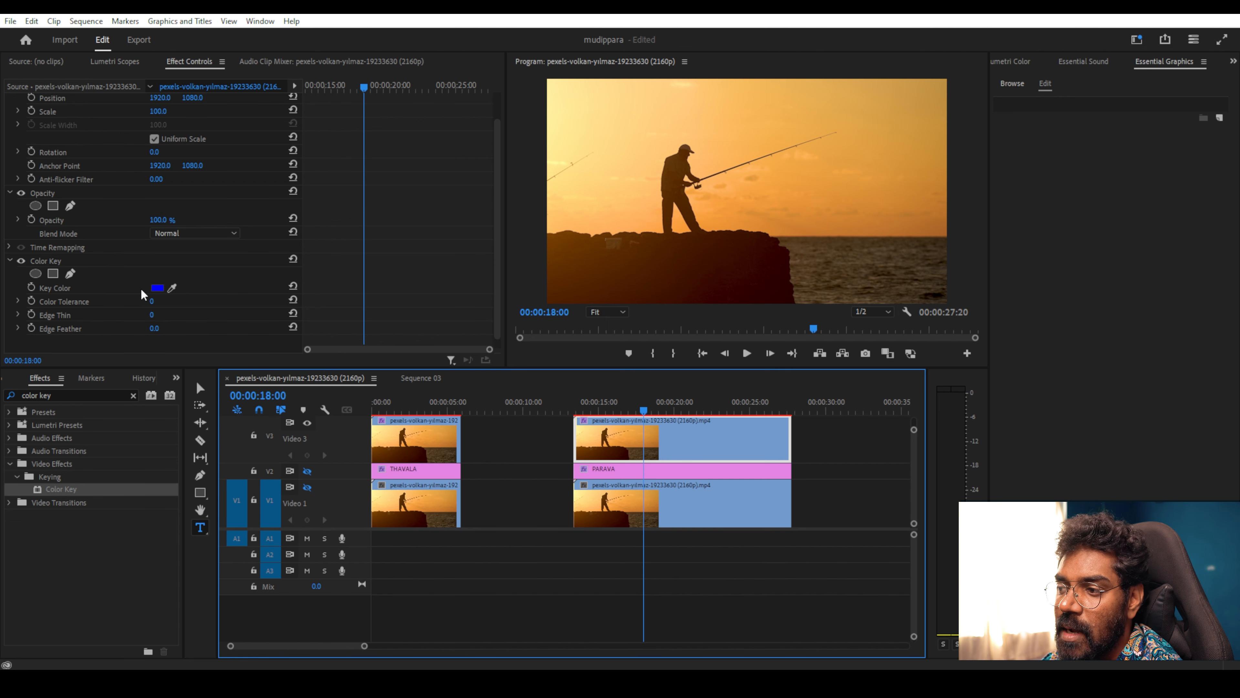
{"action": "left_click", "coordinate": [308, 486]}
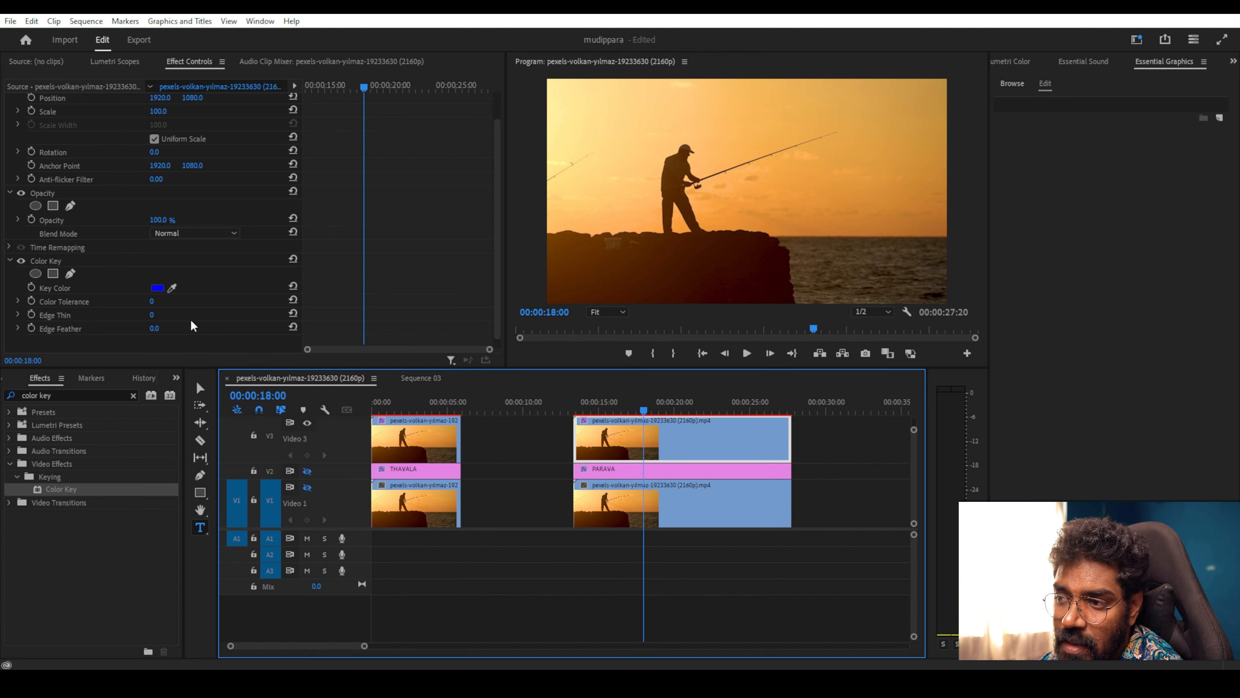
{"action": "left_click", "coordinate": [172, 286]}
{"action": "left_click", "coordinate": [791, 116]}
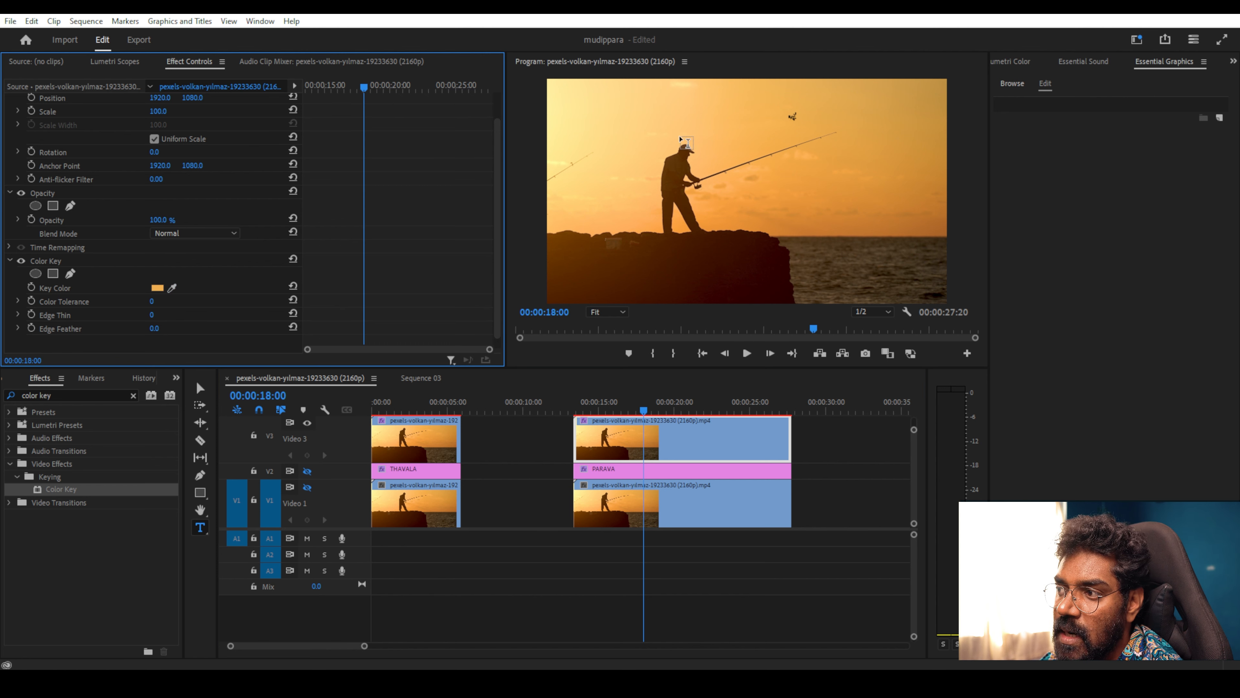
{"action": "left_click", "coordinate": [172, 288]}
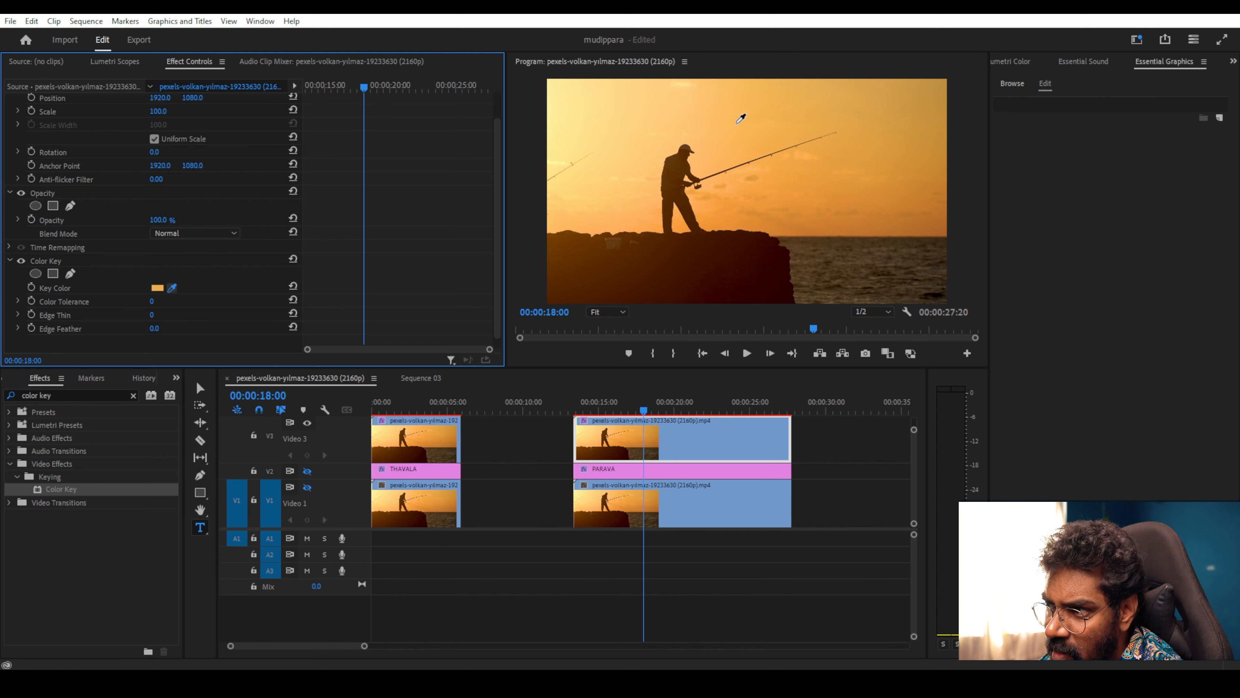
{"action": "left_click", "coordinate": [713, 161]}
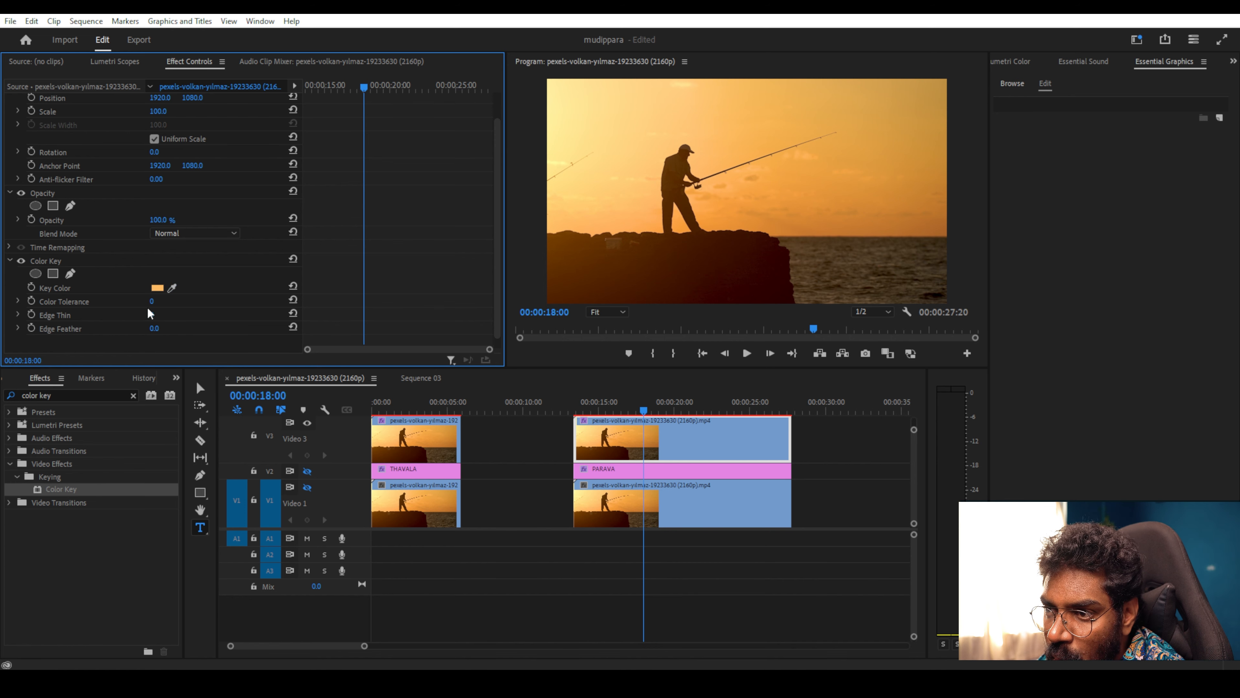
Step: Raise the Color Tolerance of the Video 3 clip's Color Key to 139 to key out the sky
{"action": "left_click_drag", "start_coordinate": [153, 301], "coordinate": [276, 302]}
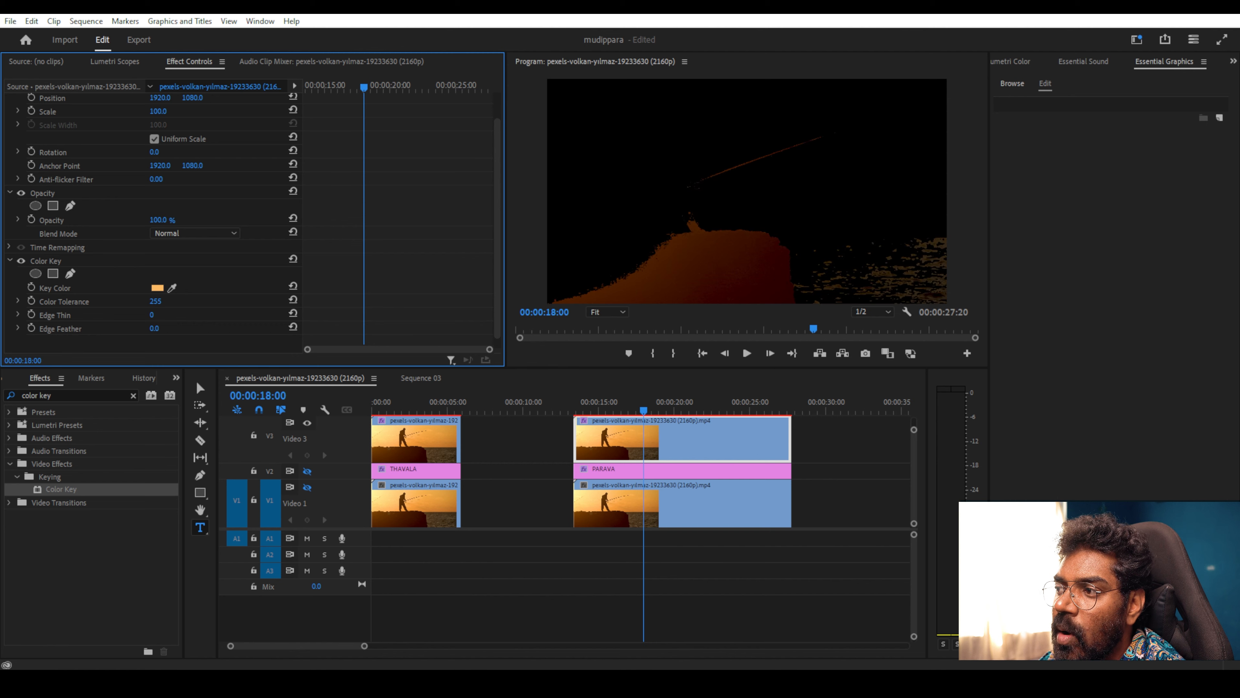
{"action": "left_click_drag", "start_coordinate": [172, 303], "coordinate": [220, 302]}
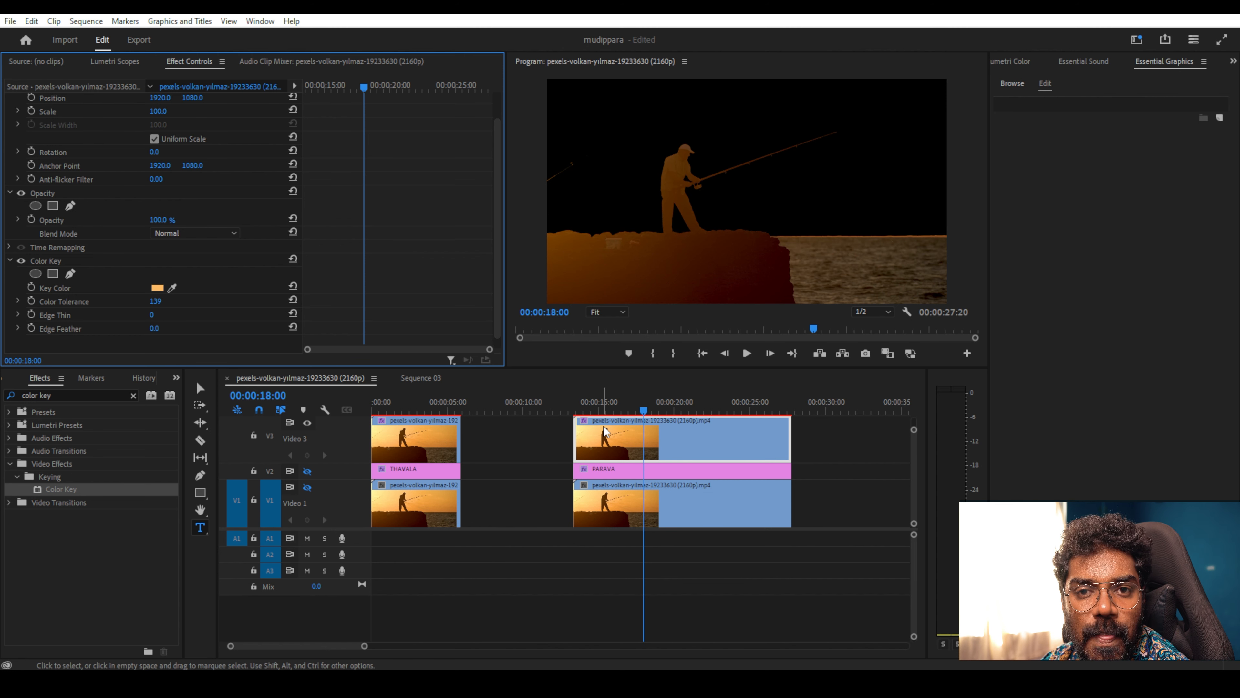
{"action": "left_click", "coordinate": [617, 446]}
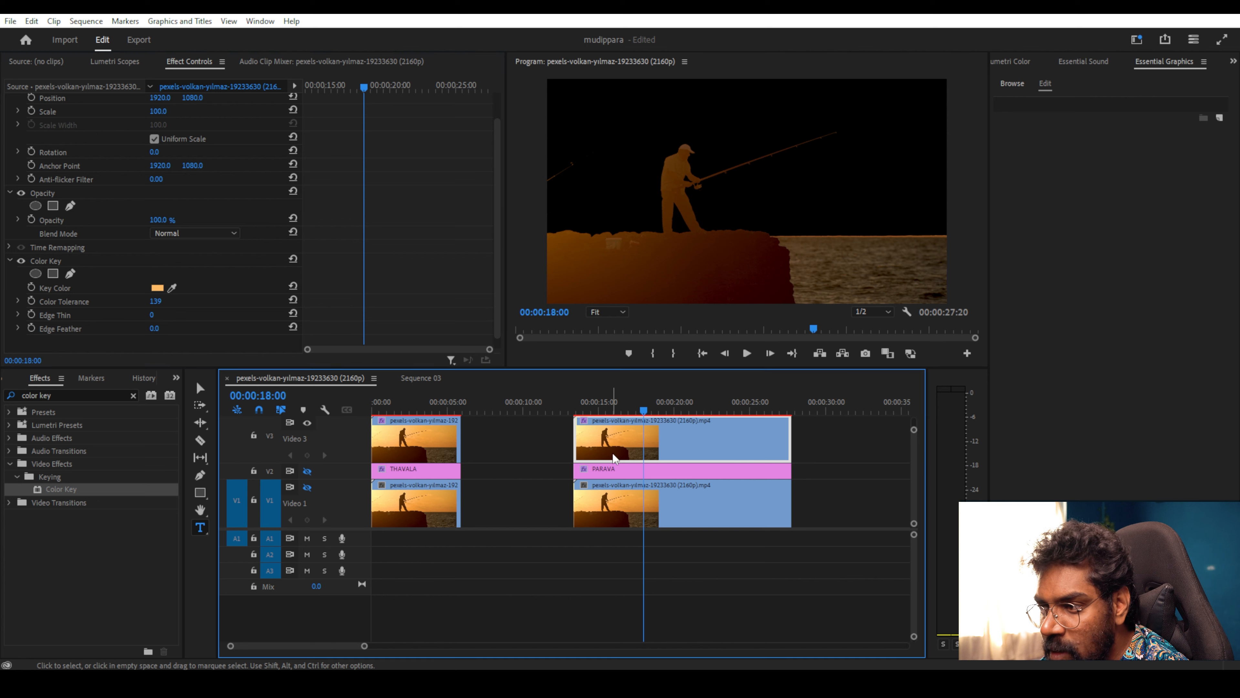
Step: Show the PARAVA text track and the Video 1 background track again, checking the text full screen in between
{"action": "left_click", "coordinate": [308, 471]}
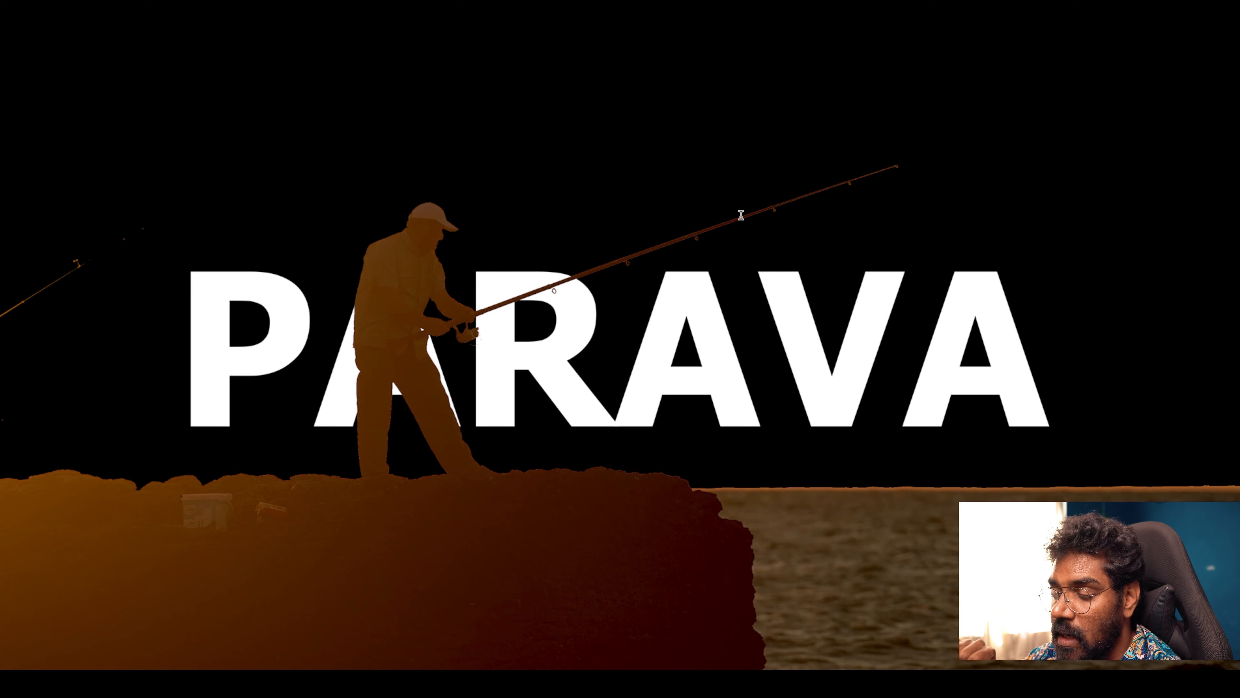
{"action": "key", "text": "ctrl+grave"}
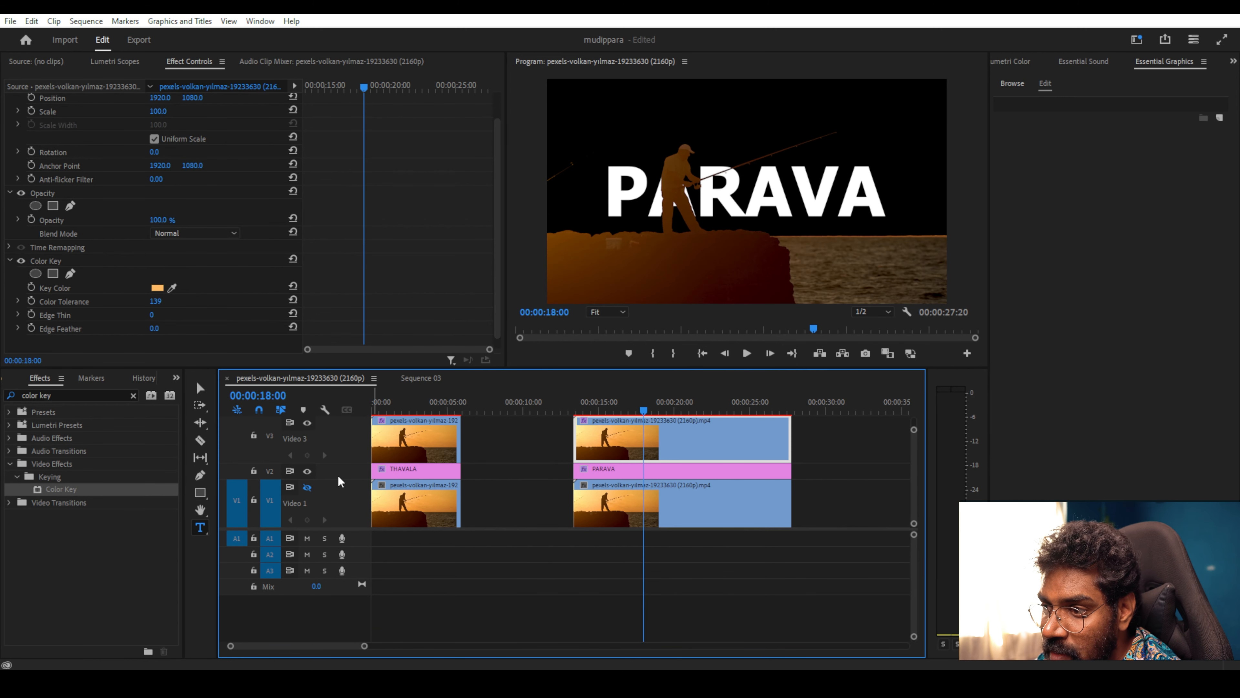
{"action": "left_click", "coordinate": [307, 487]}
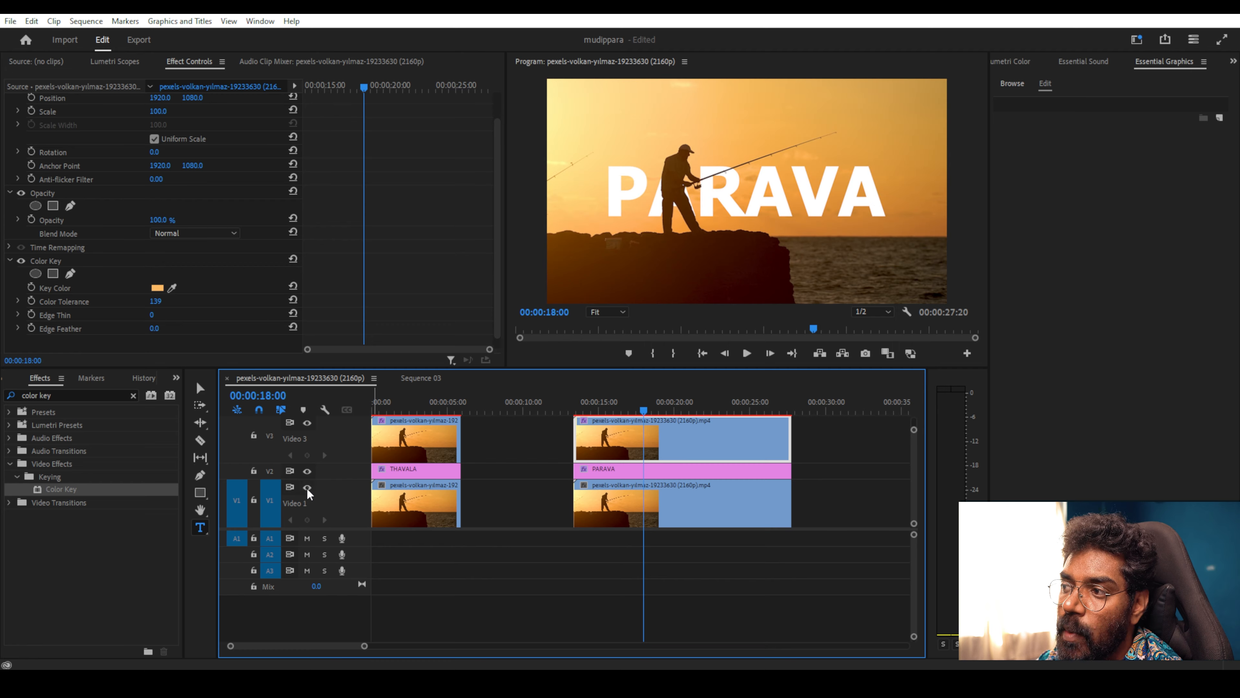
Step: Play the composite full screen, restarting from 00:00:14:14, to check the PARAVA text behind the fisherman
{"action": "key", "text": "ctrl+grave"}
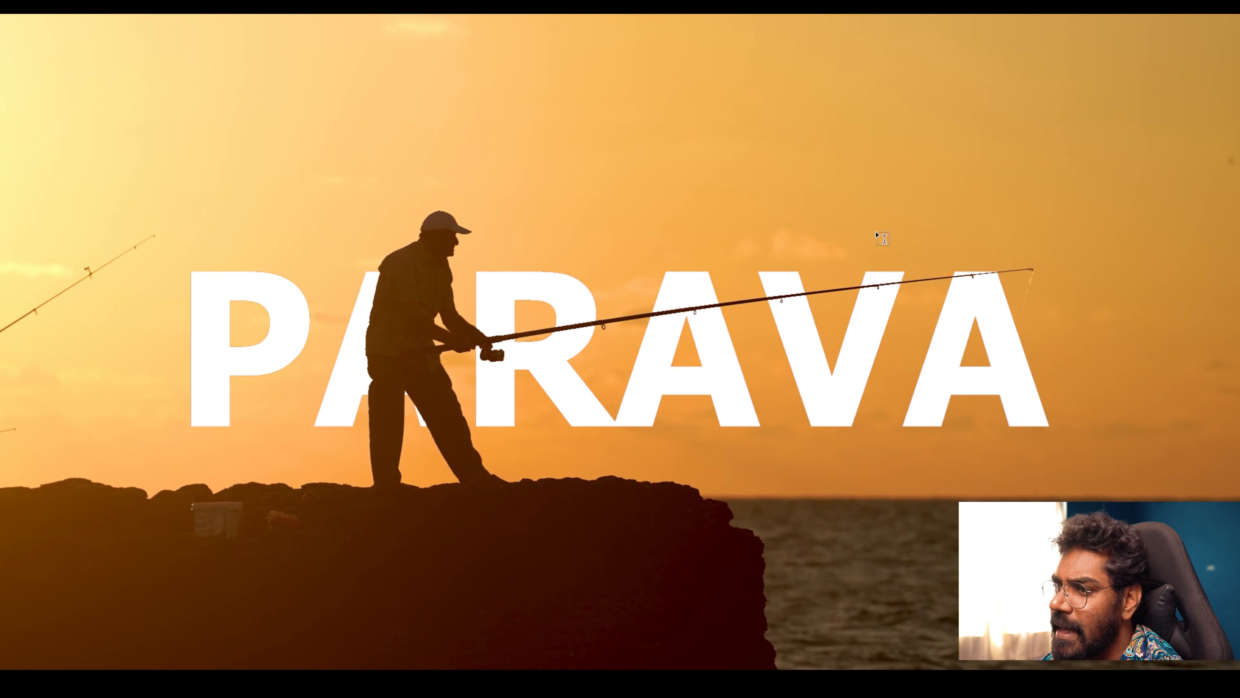
{"action": "key", "text": "space"}
{"action": "key", "text": "ctrl+grave"}
{"action": "left_click_drag", "start_coordinate": [611, 404], "coordinate": [592, 403]}
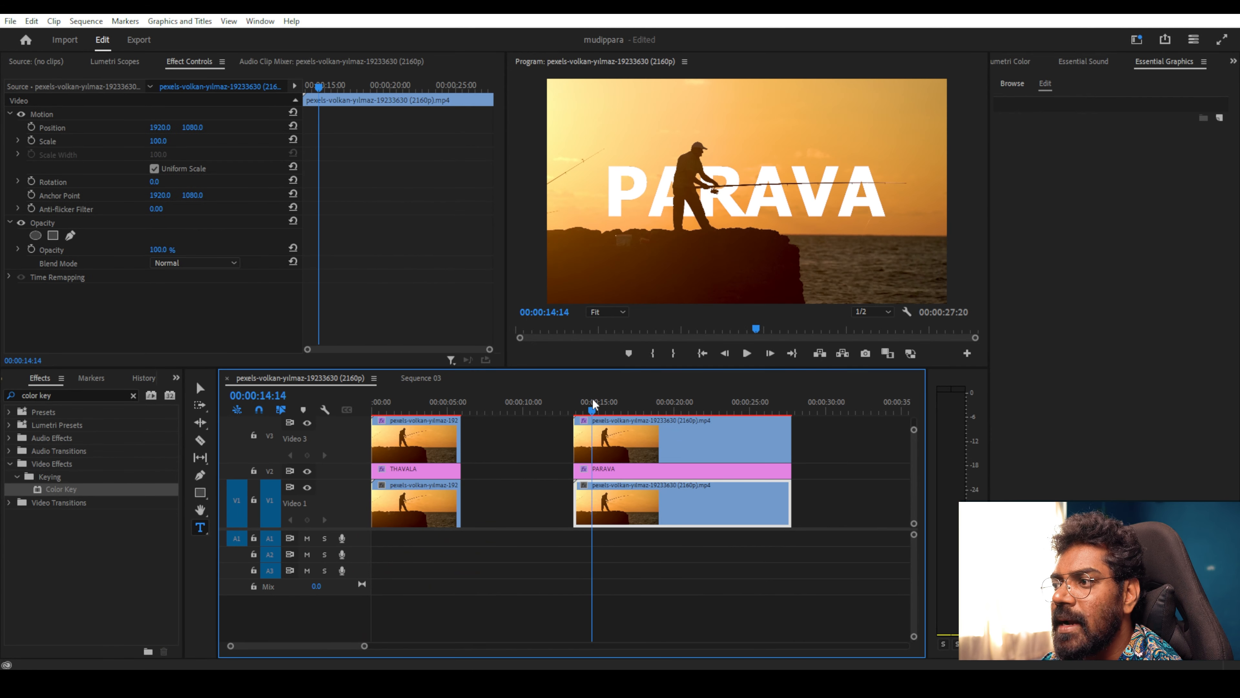
{"action": "key", "text": "ctrl+grave"}
{"action": "key", "text": "space"}
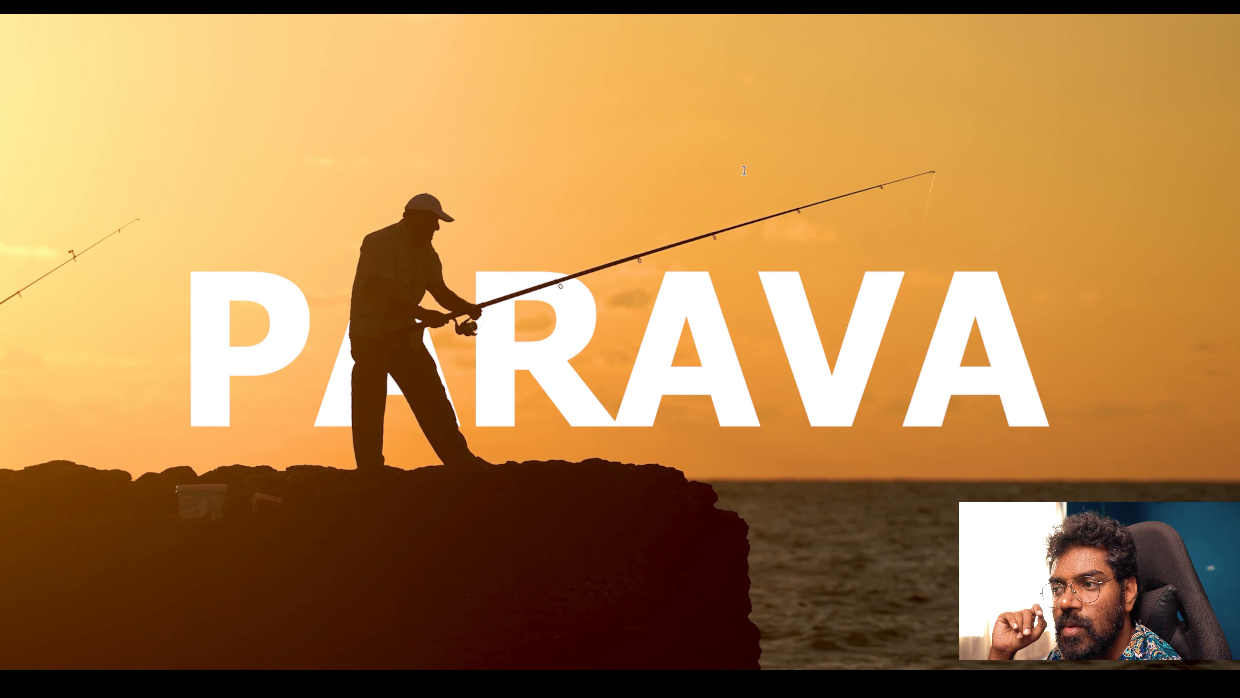
{"action": "key", "text": "Escape"}
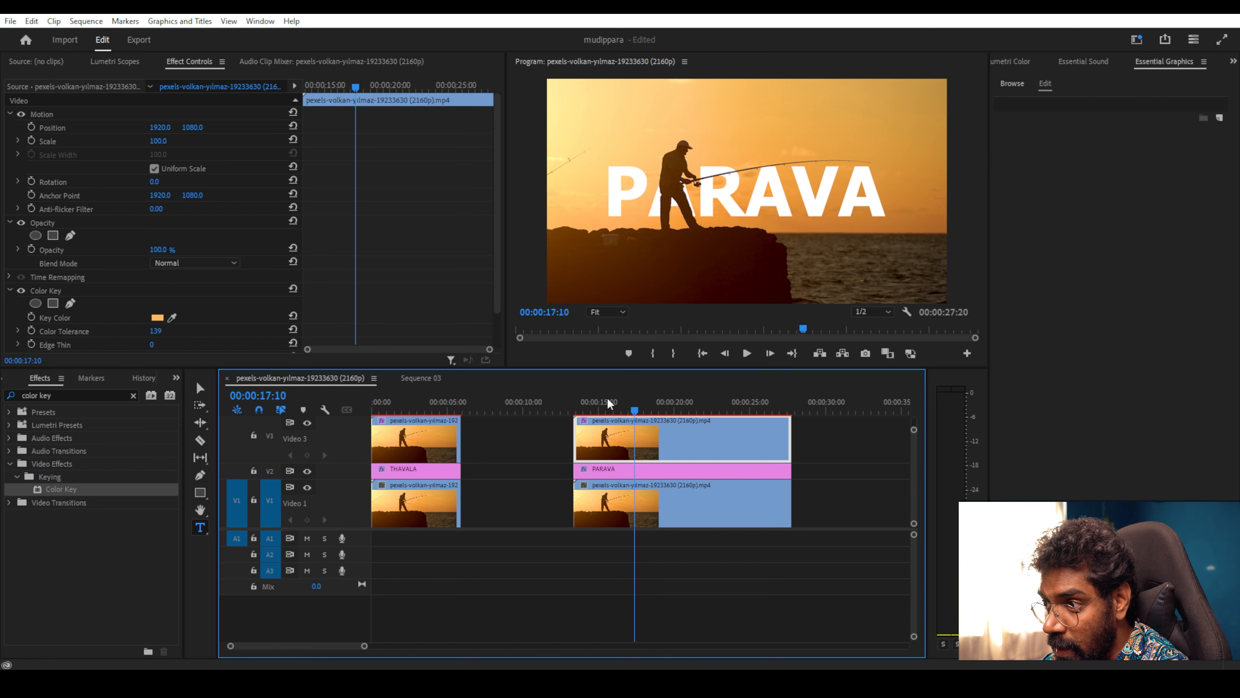
Step: Set the Color Tolerance to 0 at 00:00:15:07 and start keyframing it there
{"action": "left_click_drag", "start_coordinate": [609, 401], "coordinate": [603, 401]}
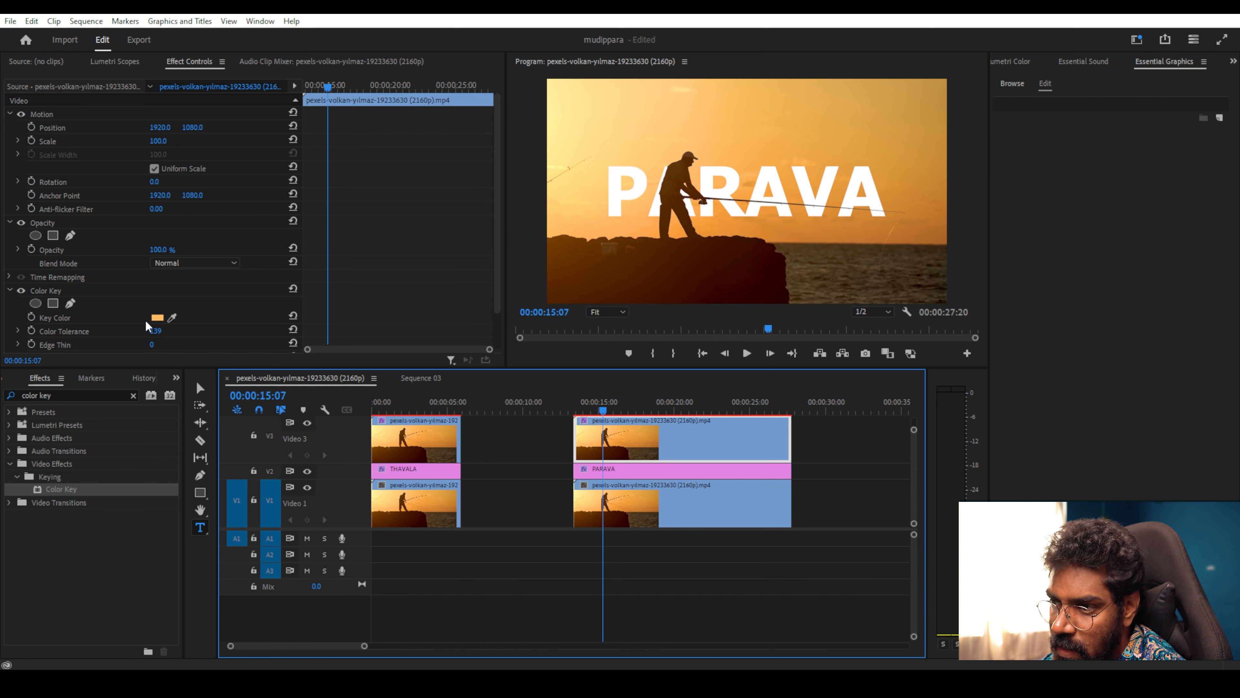
{"action": "mouse_move", "coordinate": [160, 334]}
{"action": "left_mouse_down"}
{"action": "mouse_move", "coordinate": [210, 333]}
{"action": "mouse_move", "coordinate": [152, 334]}
{"action": "left_mouse_up"}
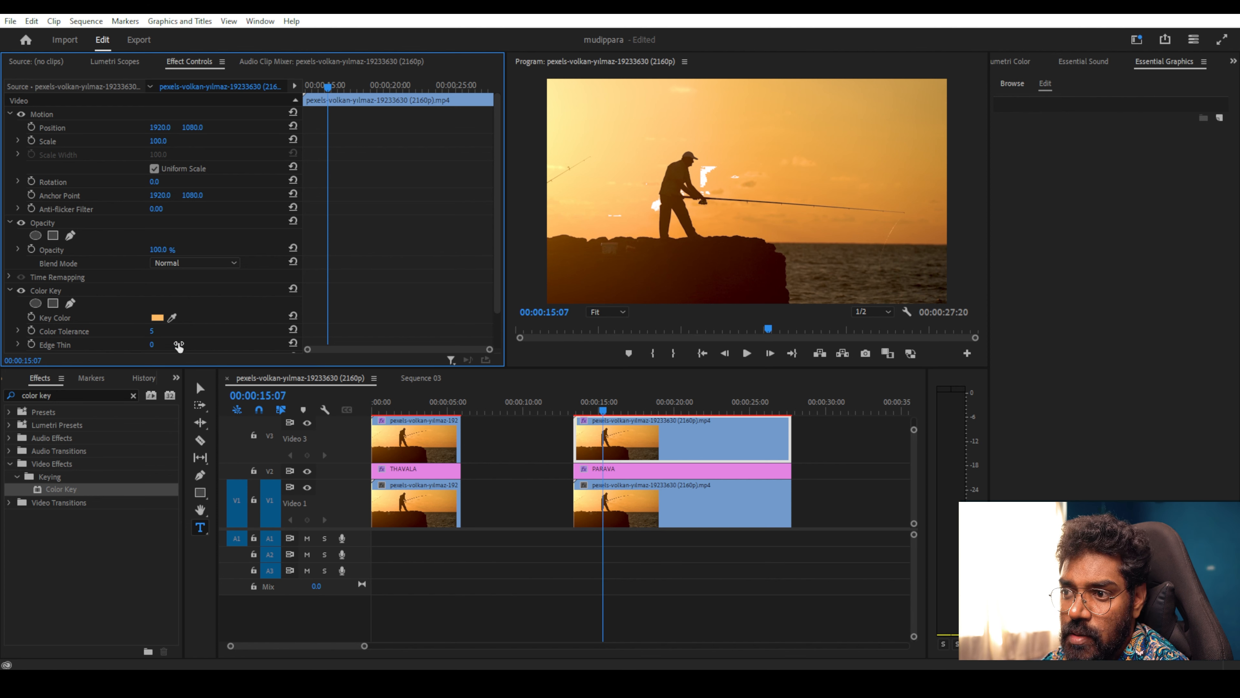
{"action": "left_click", "coordinate": [31, 331]}
Step: Add a Color Tolerance keyframe of 200 at 00:00:17:20 and play the text reveal from 00:00:14:16
{"action": "left_click_drag", "start_coordinate": [331, 87], "coordinate": [361, 92]}
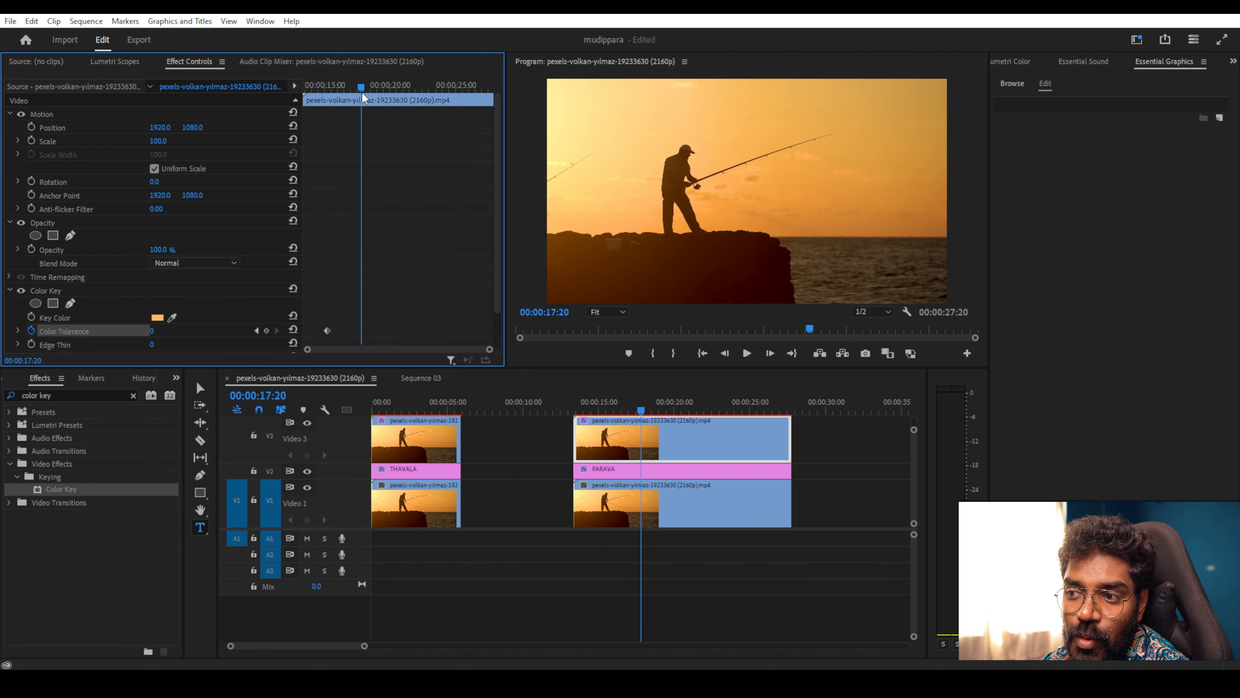
{"action": "left_click_drag", "start_coordinate": [149, 333], "coordinate": [205, 333]}
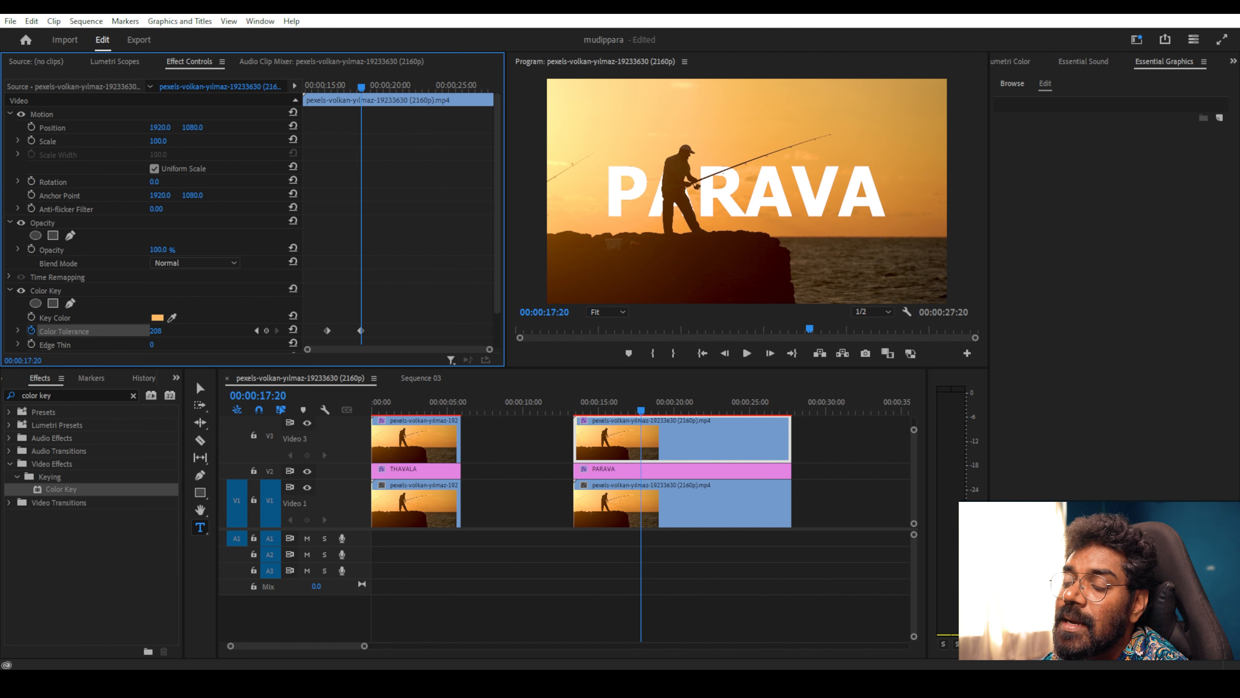
{"action": "left_click", "coordinate": [319, 87]}
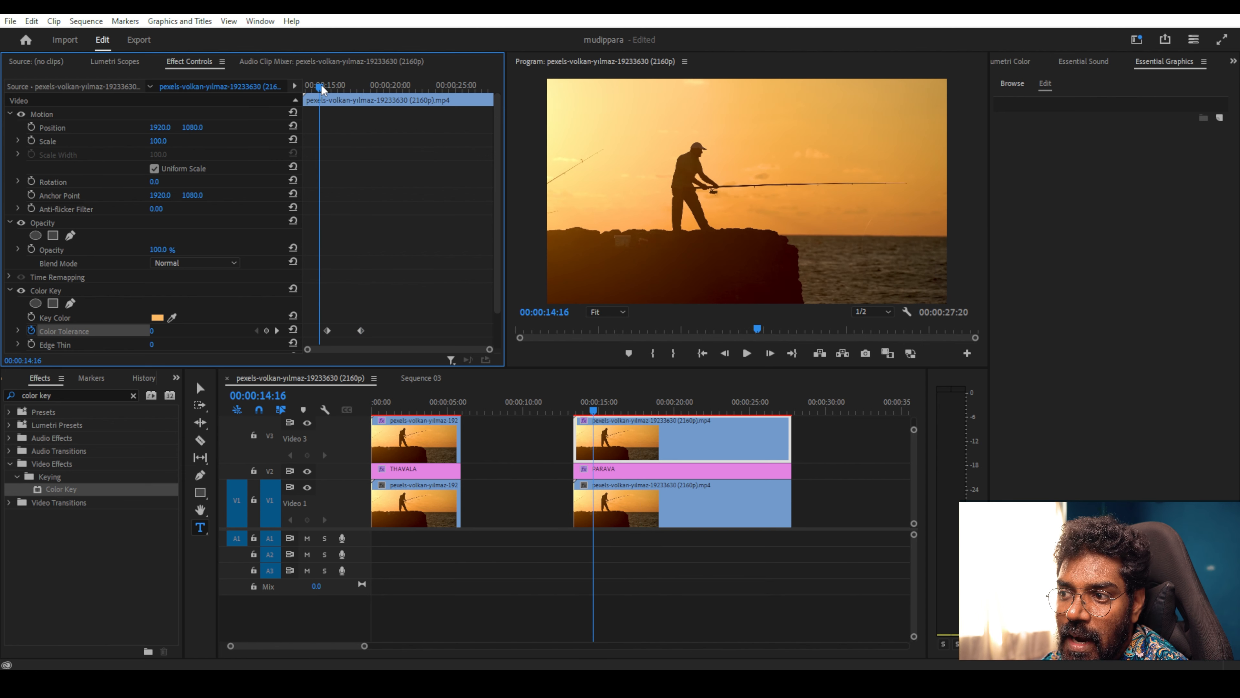
{"action": "key", "text": "space"}
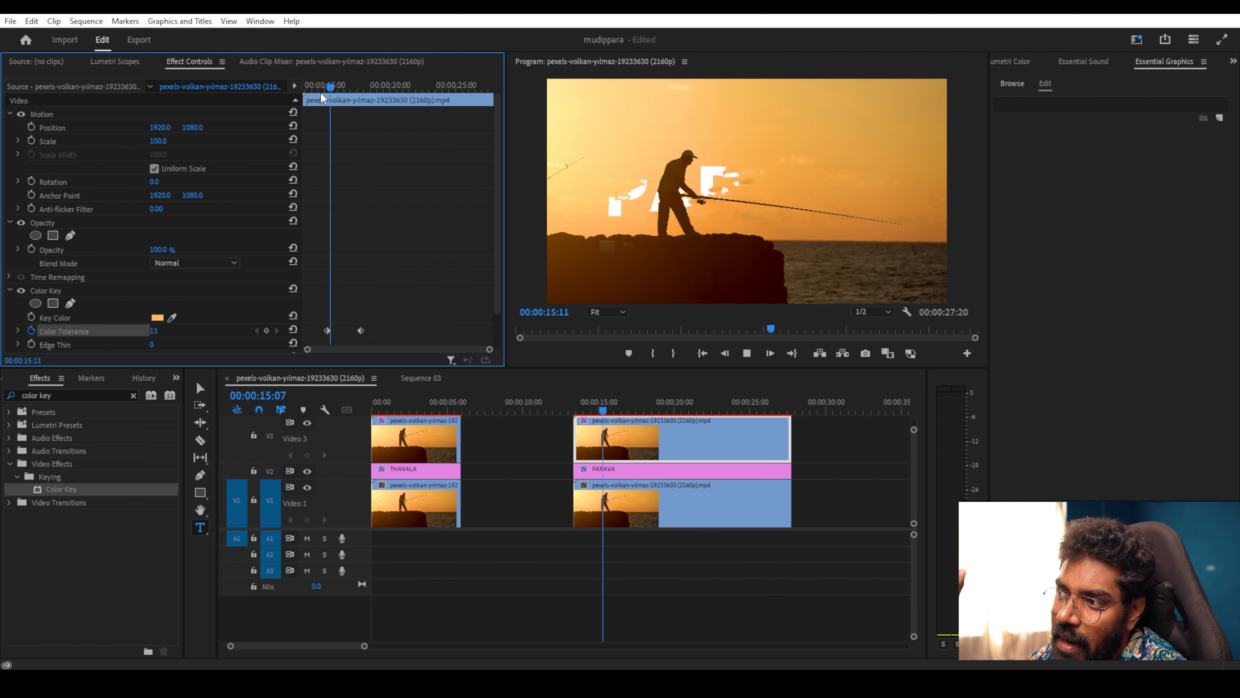